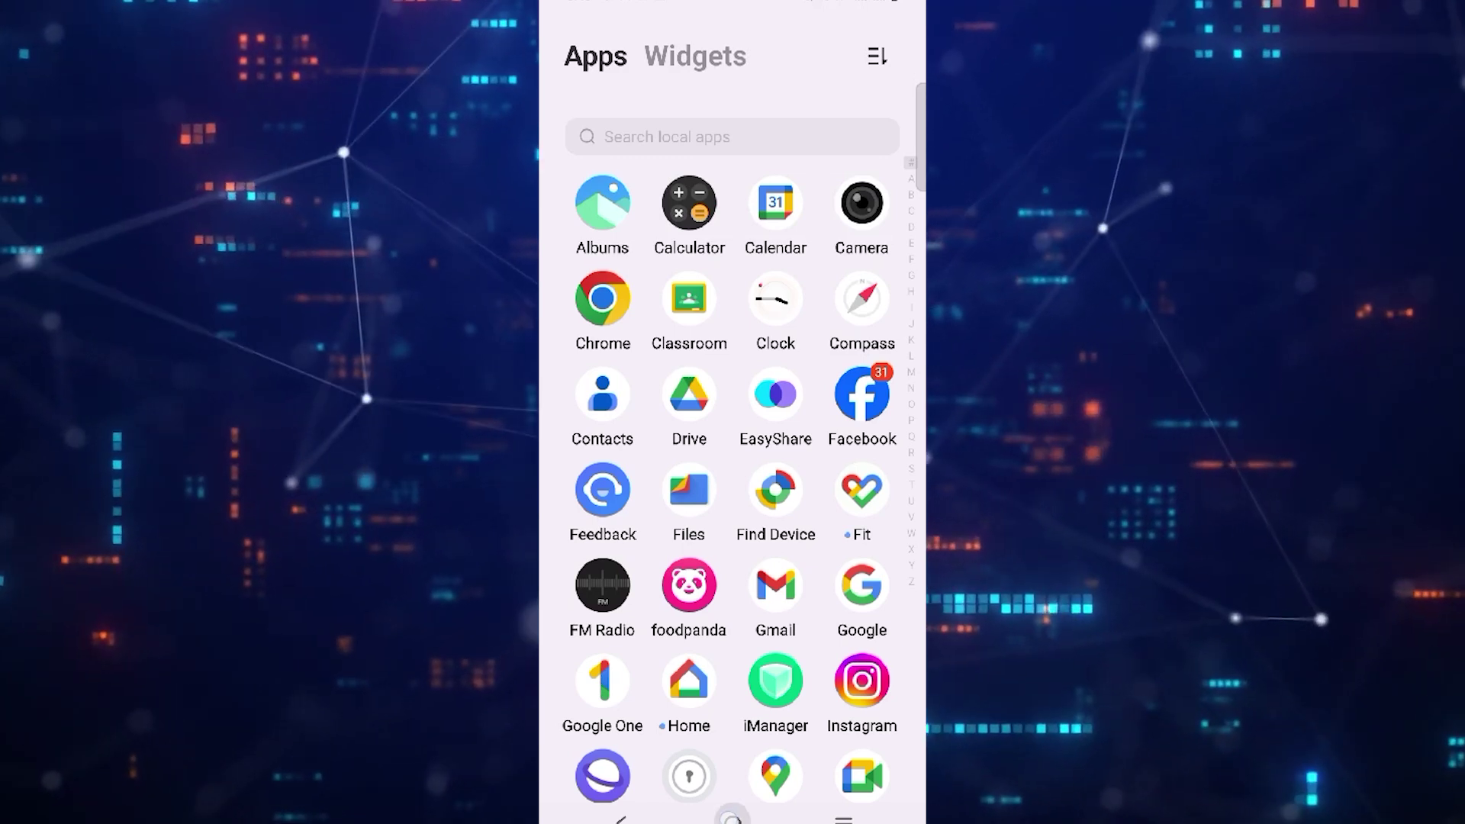
Launch Files by Google from the app list and browse Internal storage's top-level folders
{"action": "left_click_drag", "start_coordinate": [734, 287], "coordinate": [732, 744]}
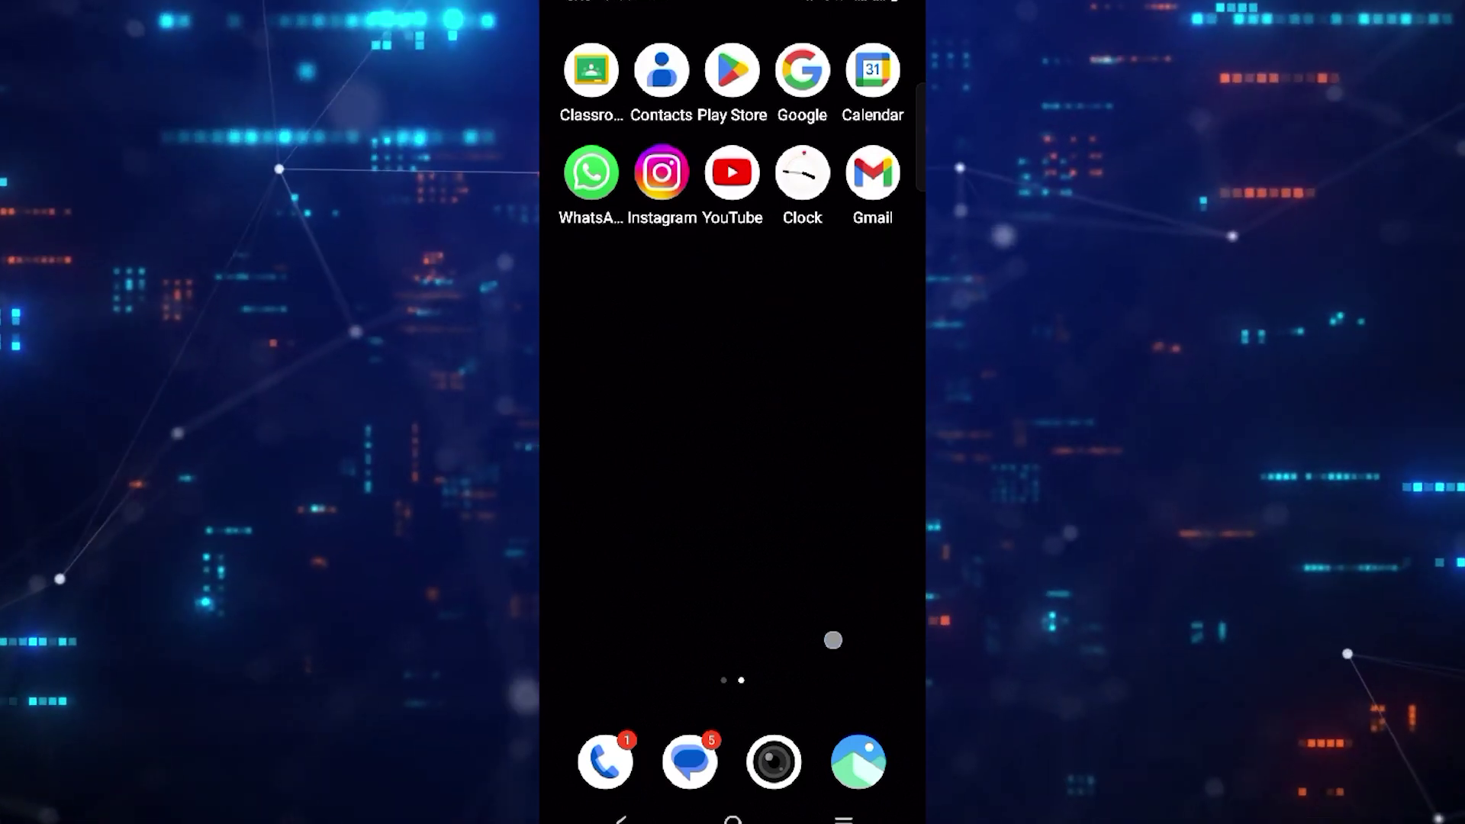
{"action": "left_click_drag", "start_coordinate": [835, 638], "coordinate": [834, 343]}
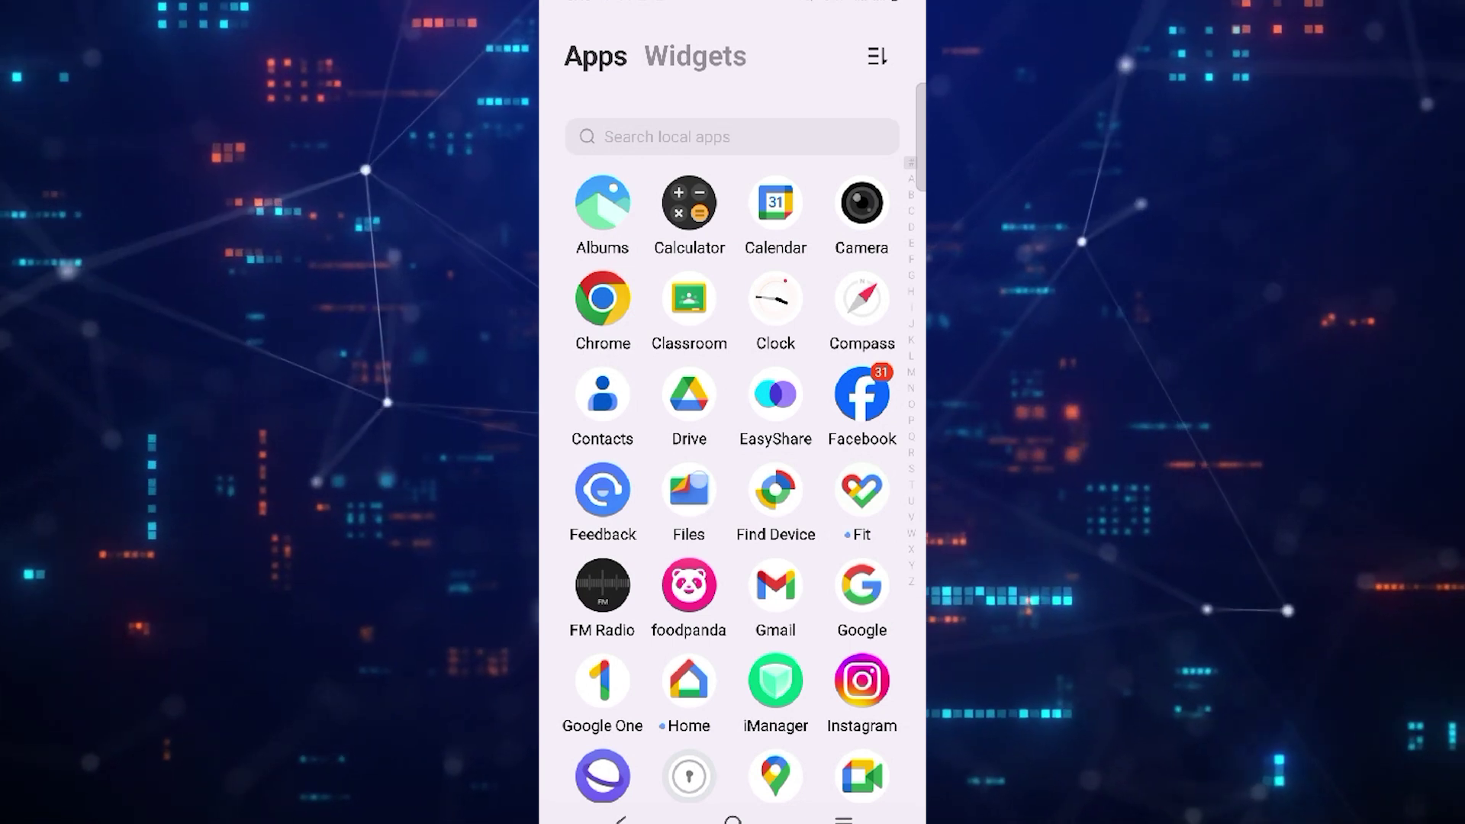
{"action": "left_click", "coordinate": [687, 490]}
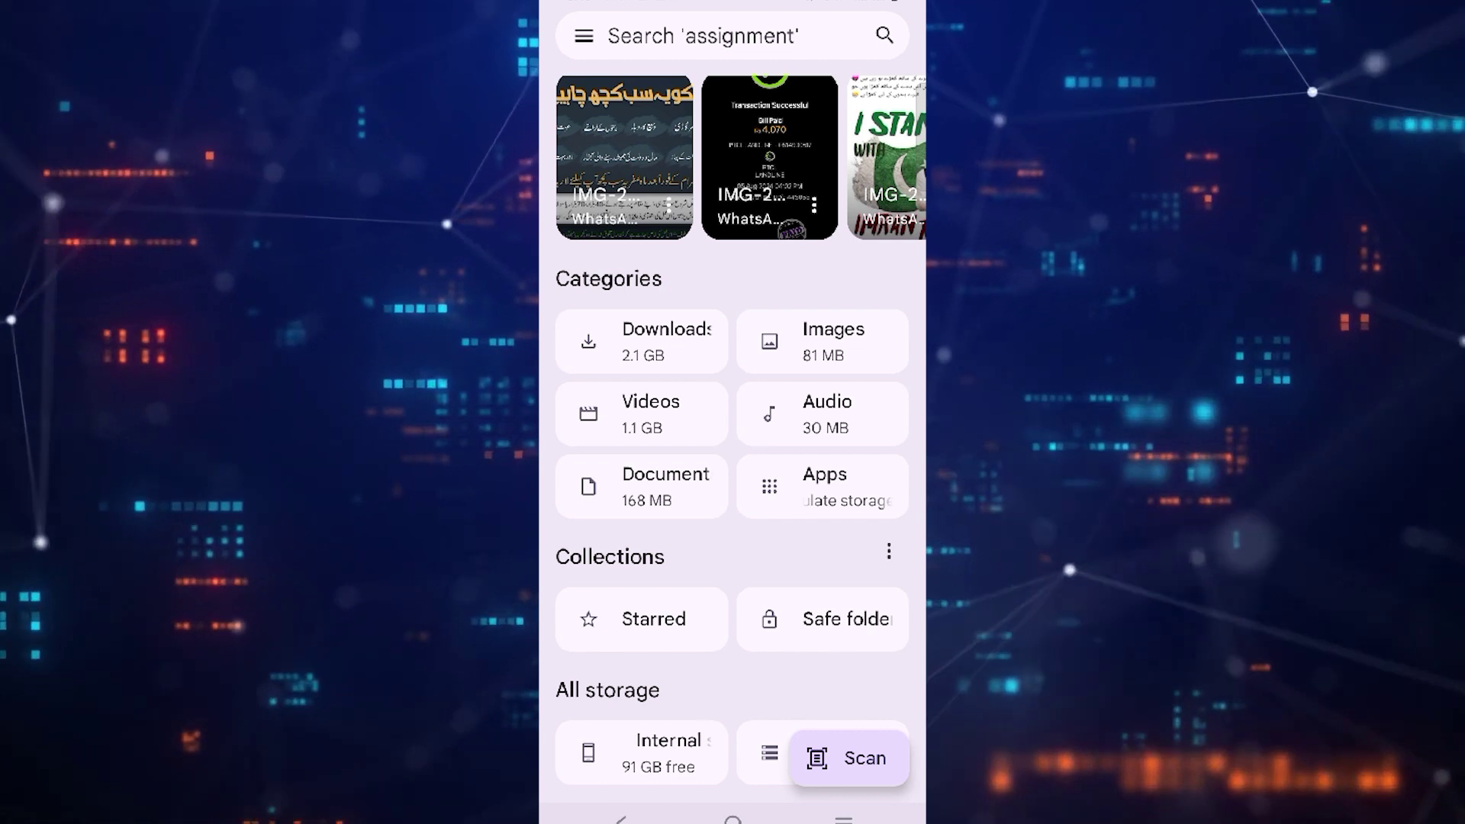
{"action": "scroll", "coordinate": [734, 458], "scroll_direction": "down", "scroll_amount": 1}
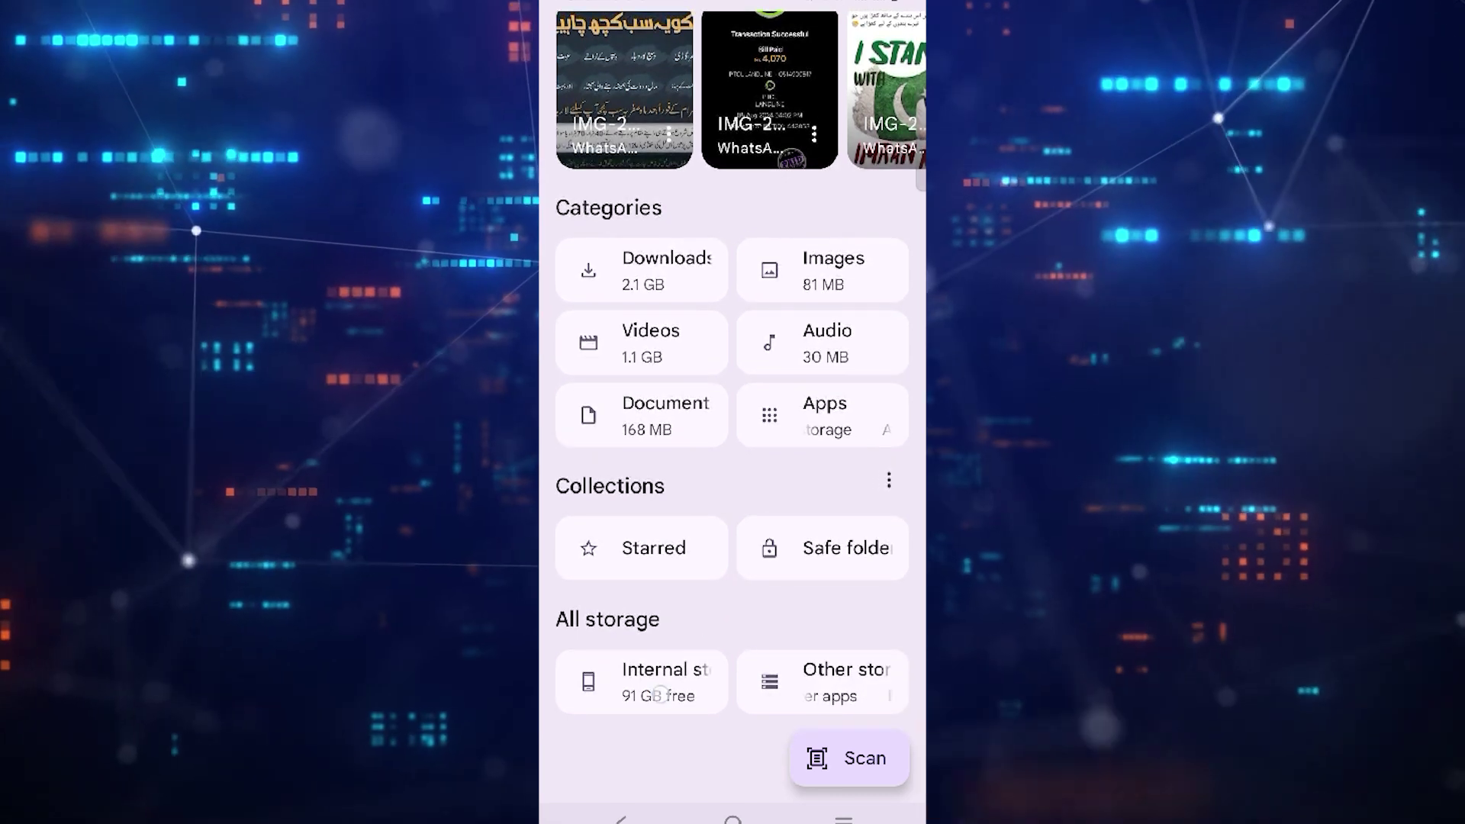
{"action": "left_click", "coordinate": [642, 683]}
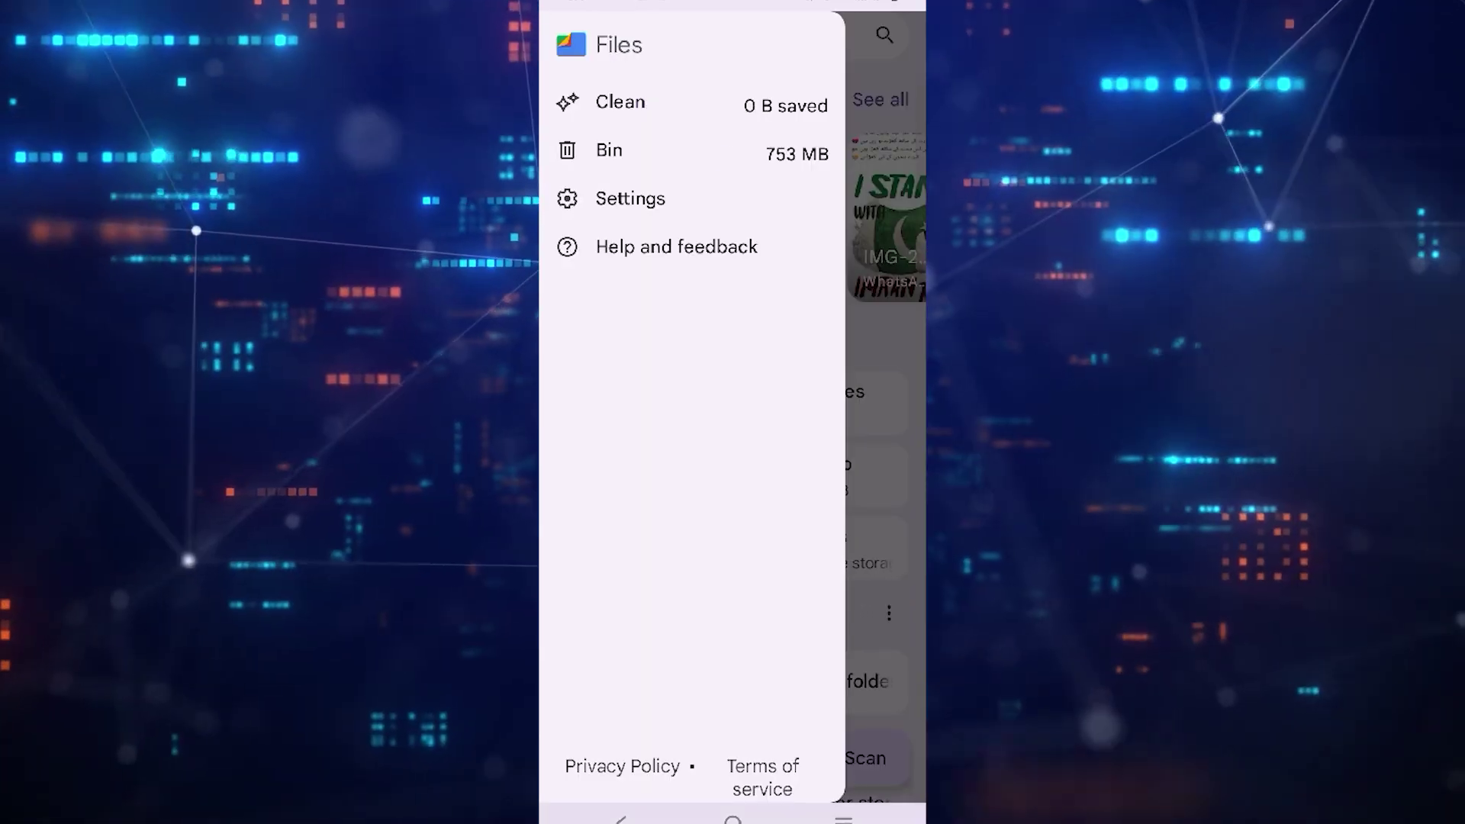
Open the Bin and select all 22 binned screen recordings, 753 MB in total
{"action": "left_click", "coordinate": [609, 150]}
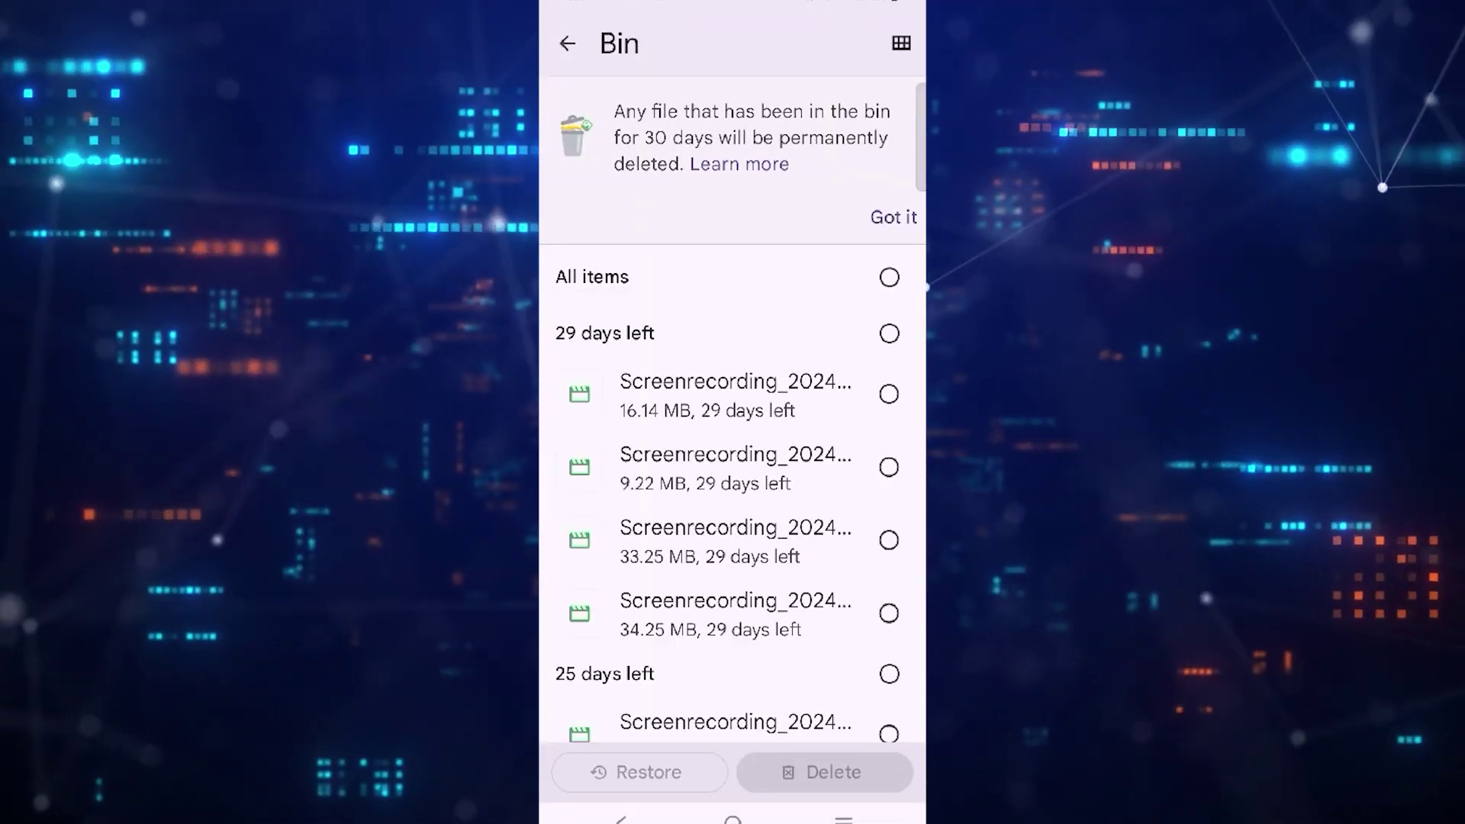
{"action": "scroll", "coordinate": [844, 638], "scroll_direction": "down", "scroll_amount": 2}
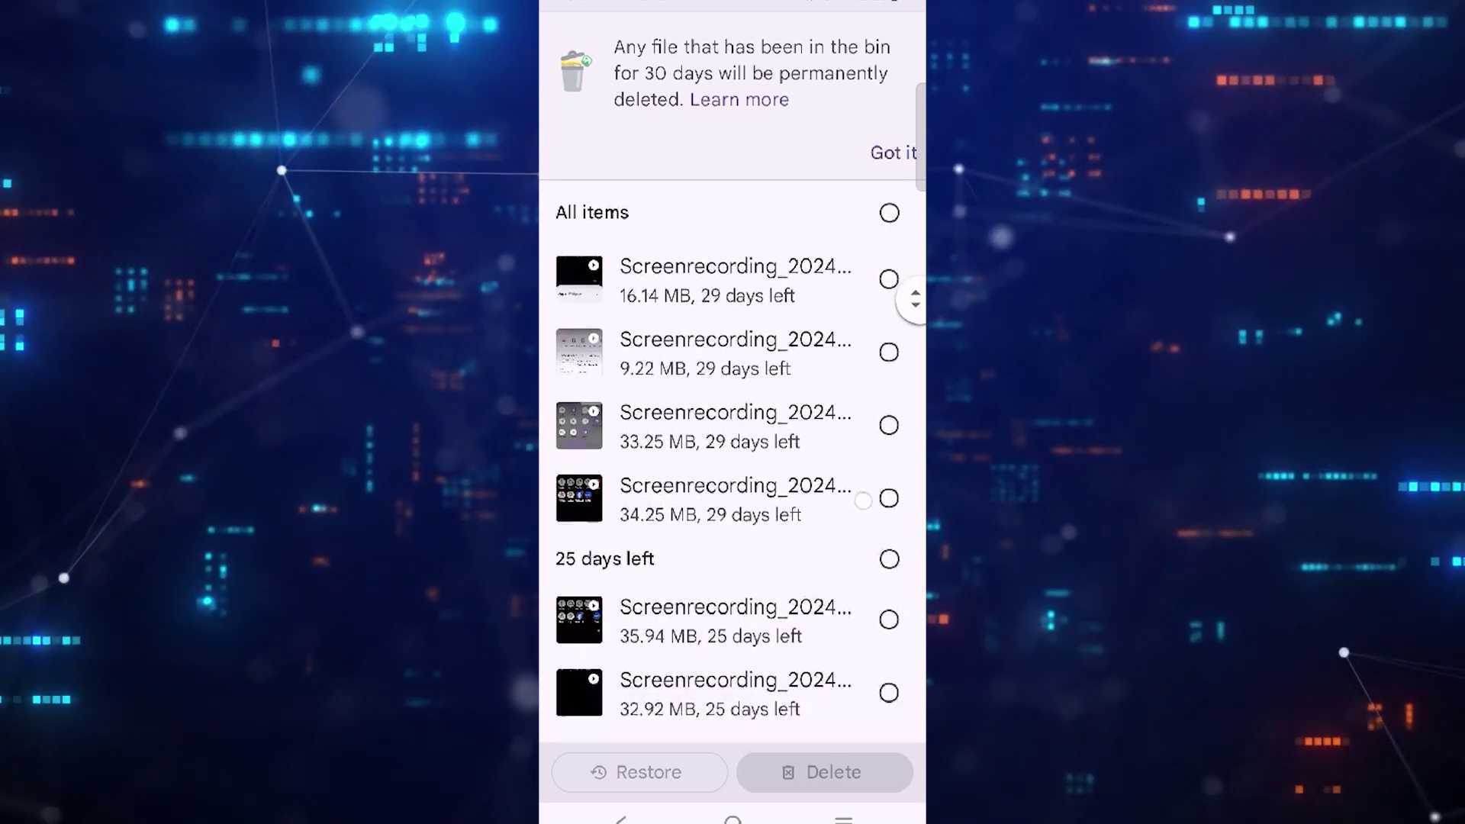
{"action": "scroll", "coordinate": [840, 596], "scroll_direction": "up", "scroll_amount": 2}
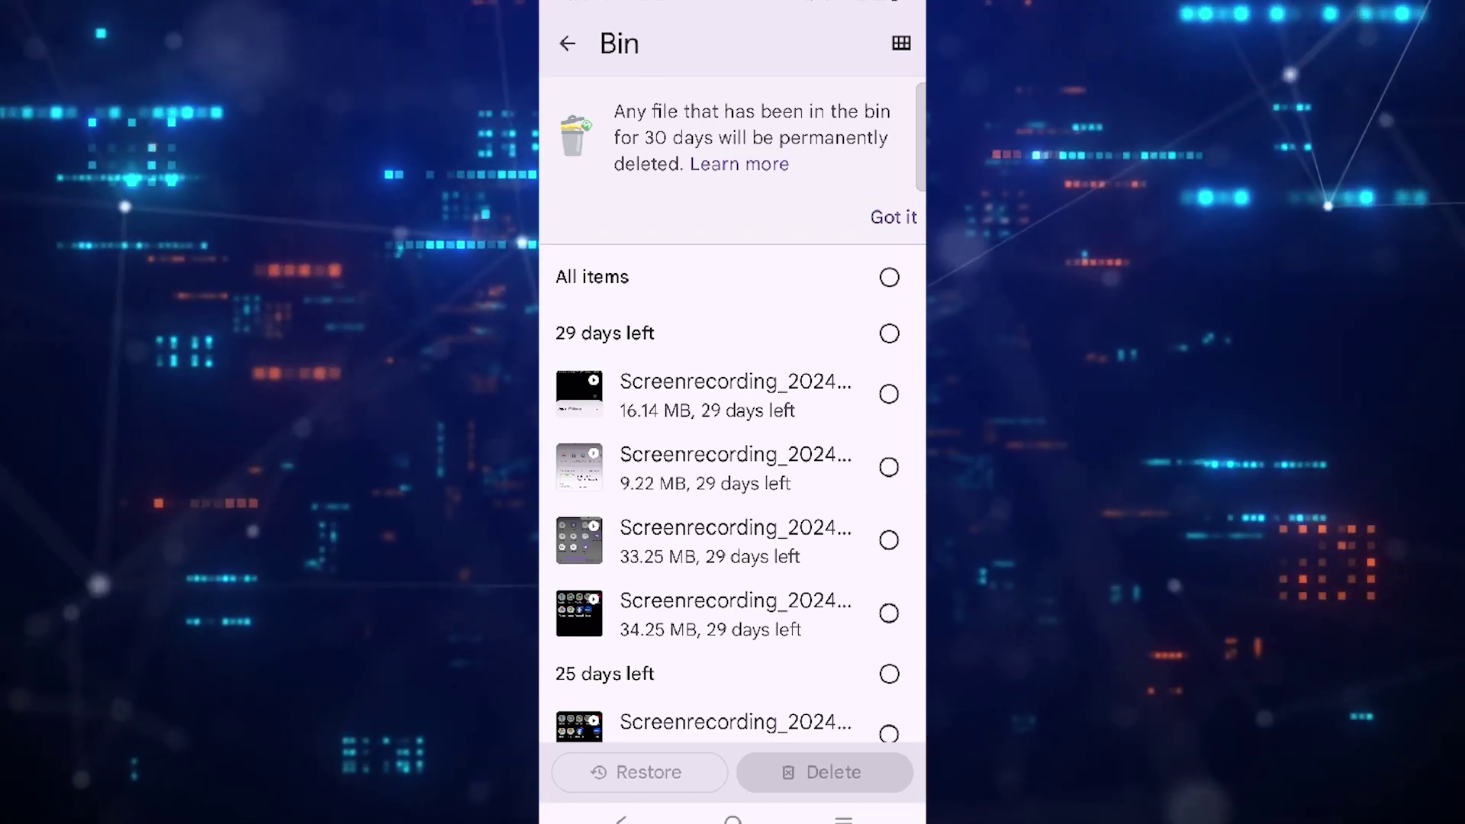
{"action": "left_click", "coordinate": [884, 288]}
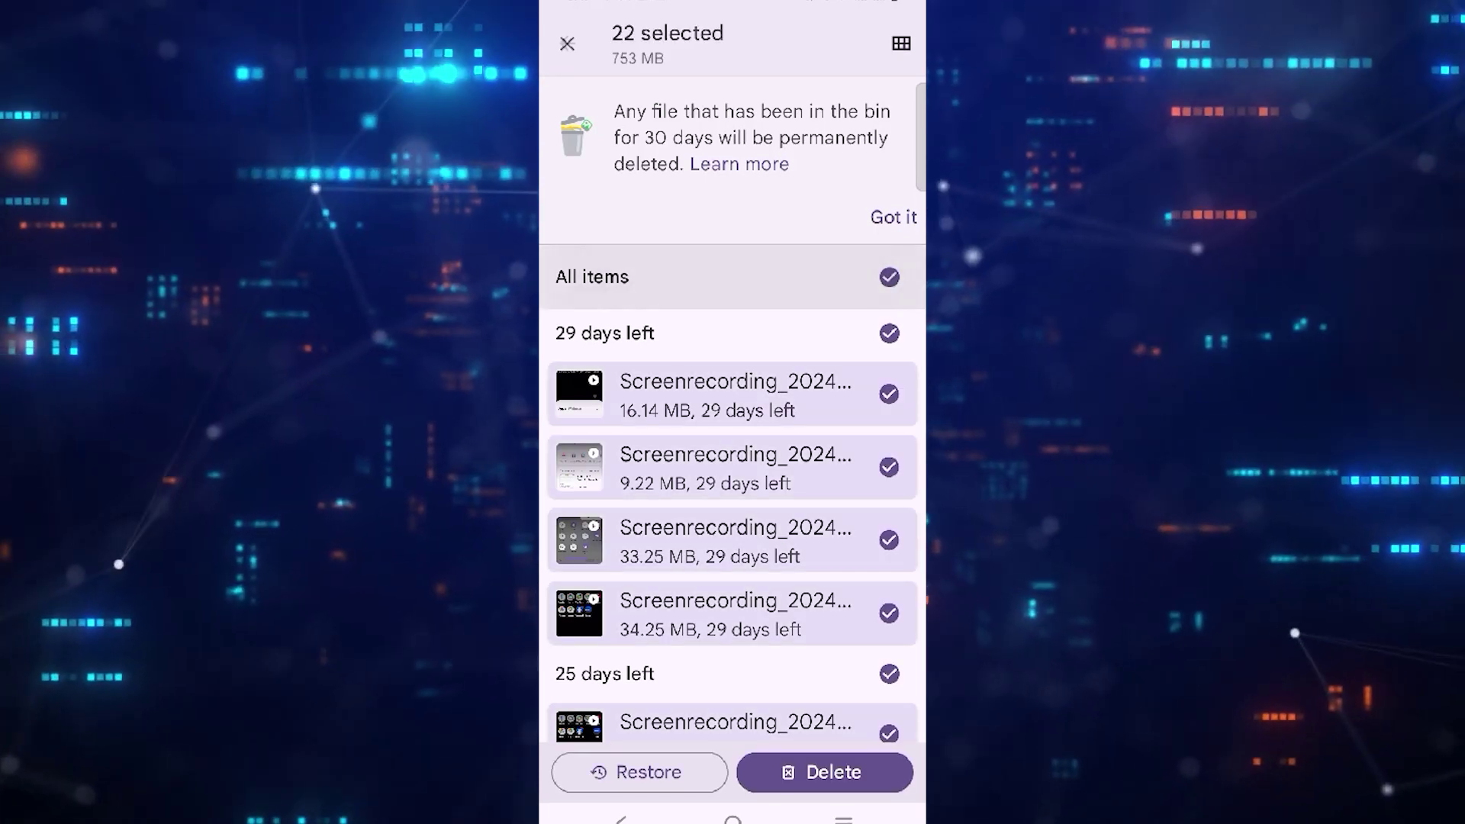
{"action": "scroll", "coordinate": [845, 638], "scroll_direction": "down", "scroll_amount": 3}
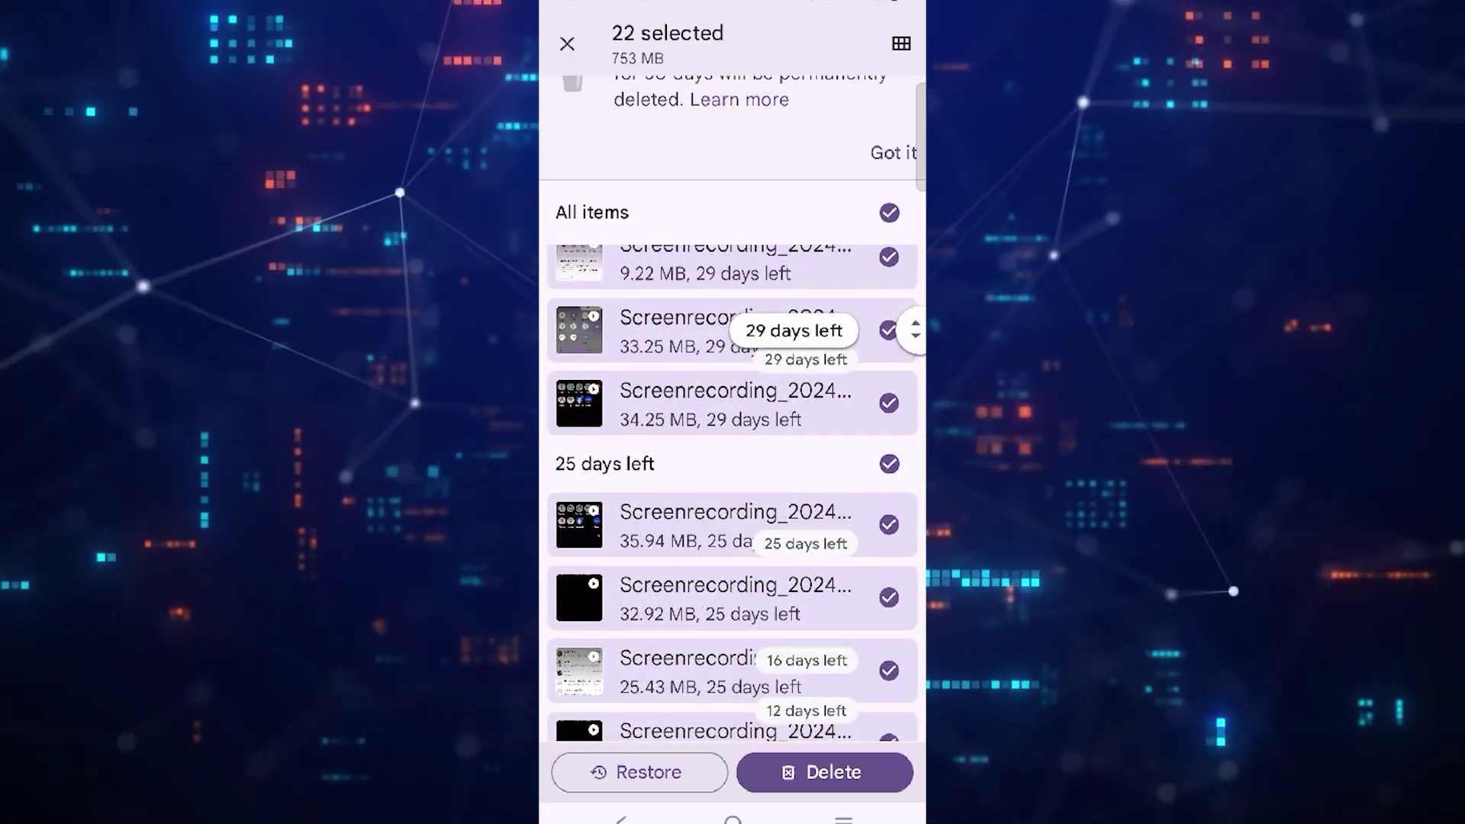
{"action": "scroll", "coordinate": [733, 516], "scroll_direction": "up", "scroll_amount": 3}
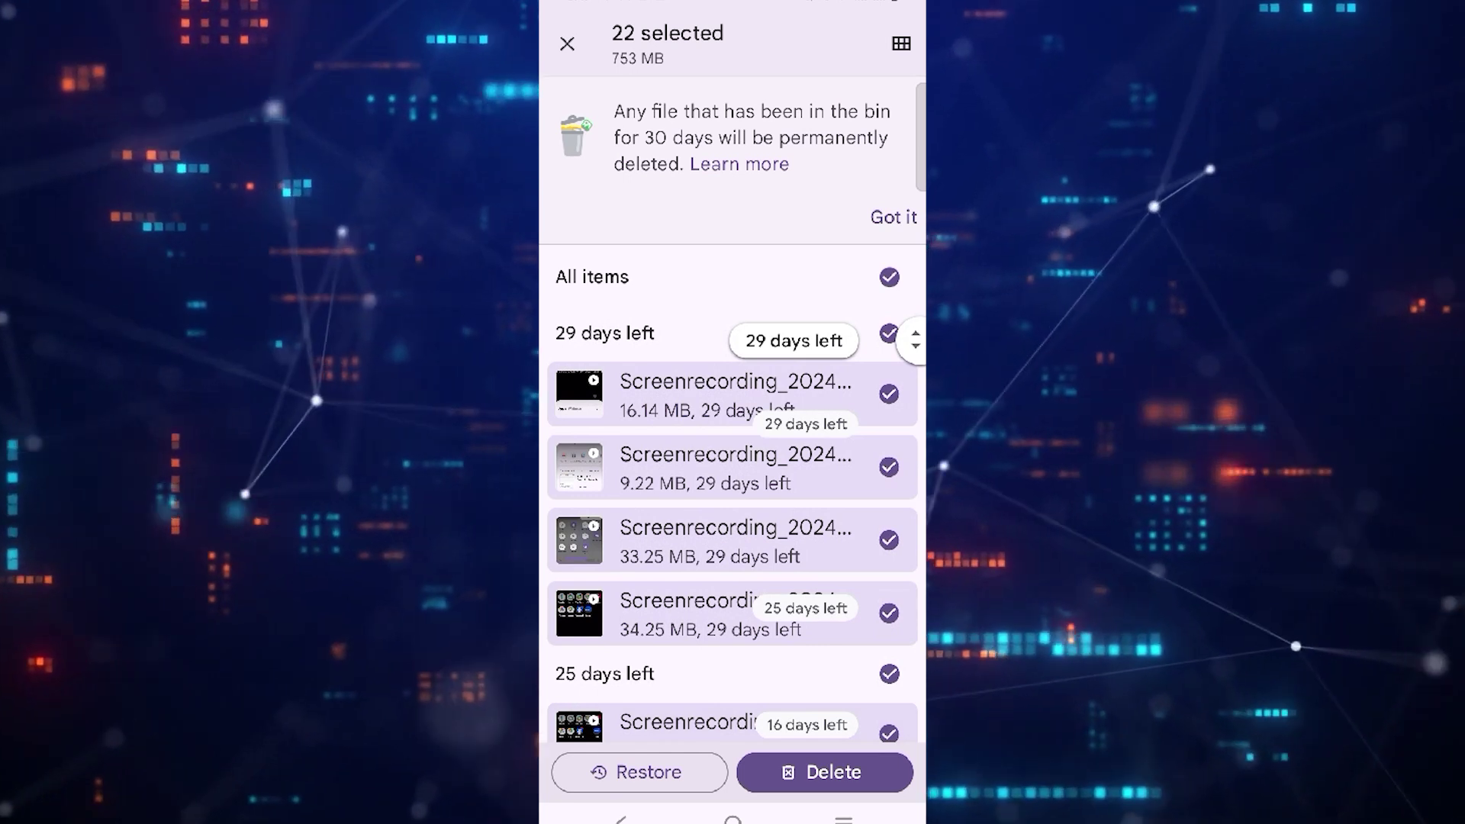
Deselect the 16.14 MB recording, keeping the other 21 recordings selected
{"action": "left_click", "coordinate": [890, 394]}
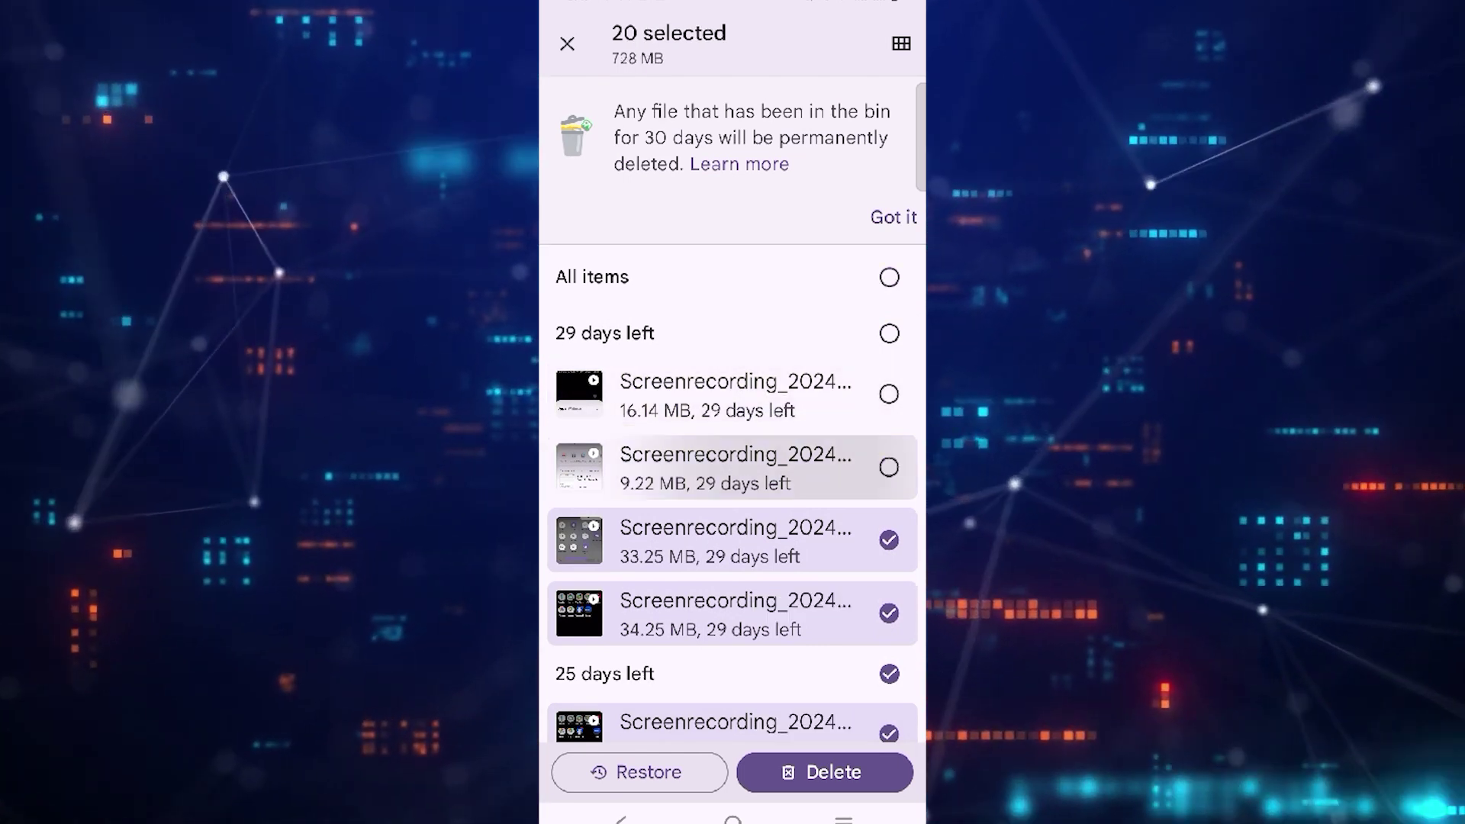
{"action": "left_click", "coordinate": [889, 467]}
{"action": "left_click", "coordinate": [889, 541]}
{"action": "left_click", "coordinate": [888, 467]}
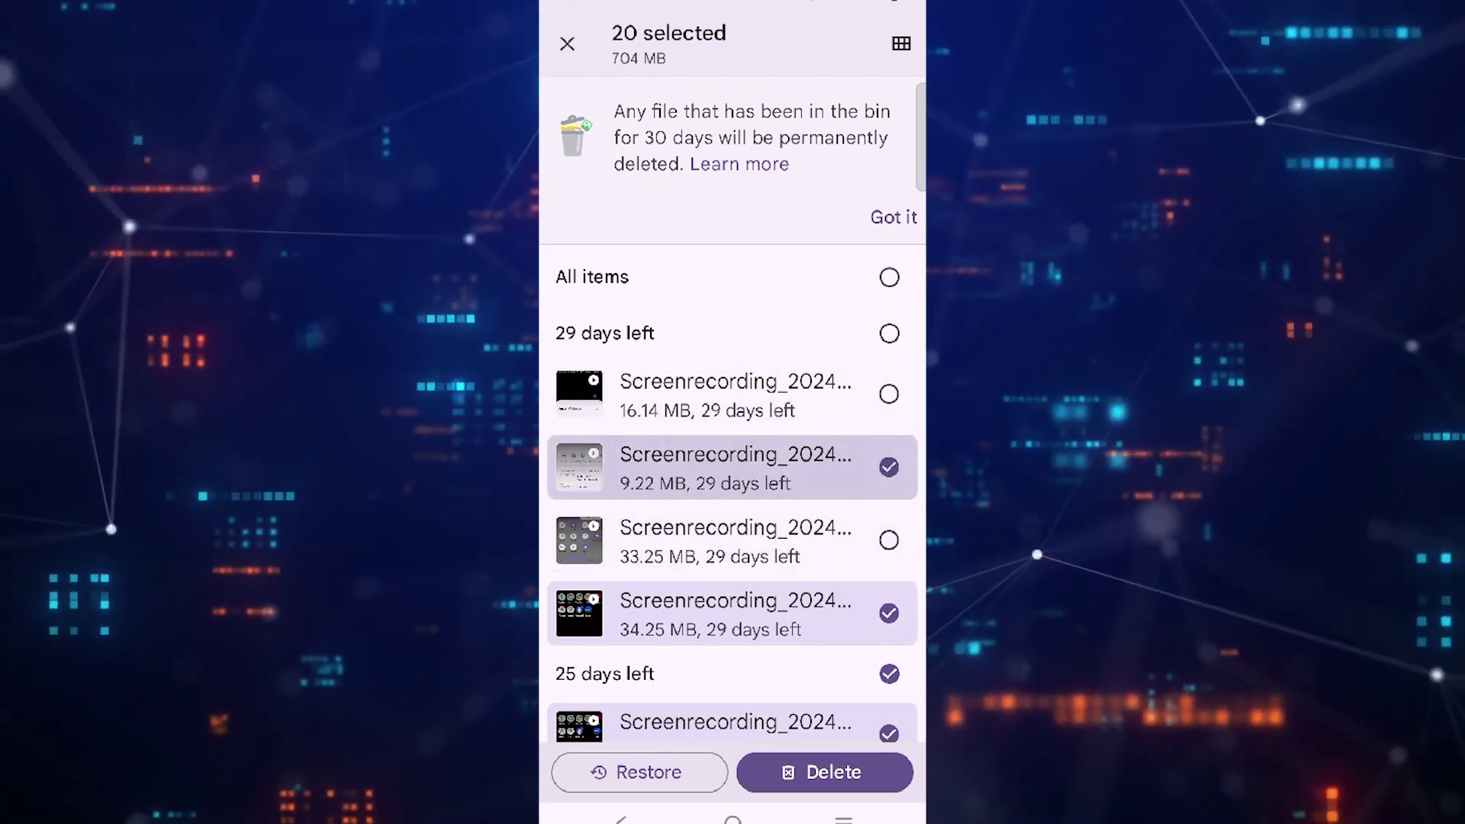
{"action": "left_click", "coordinate": [890, 540]}
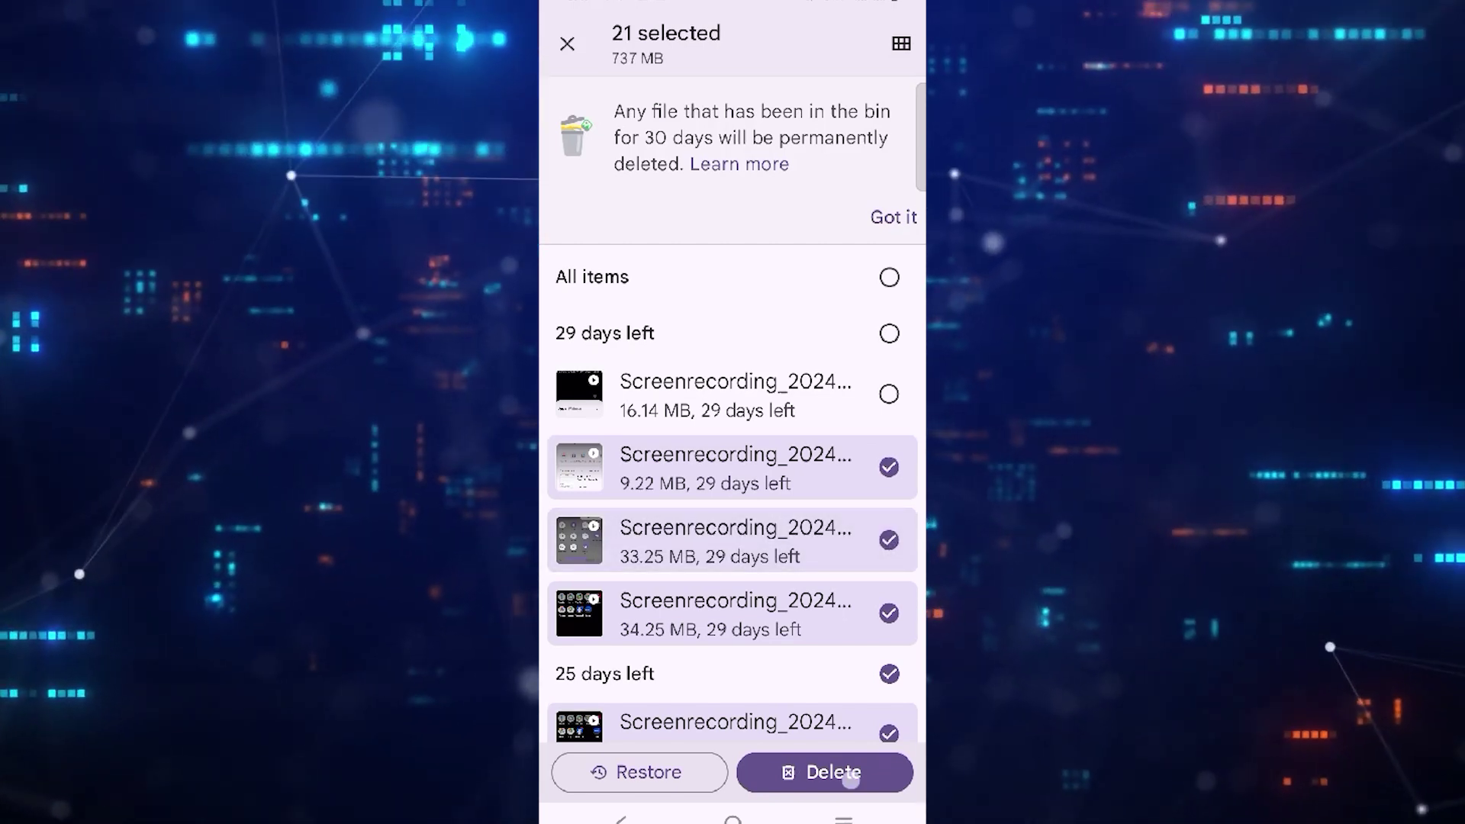
Permanently delete the 21 selected recordings, freeing 737 MB, then select the remaining one
{"action": "left_click", "coordinate": [850, 776]}
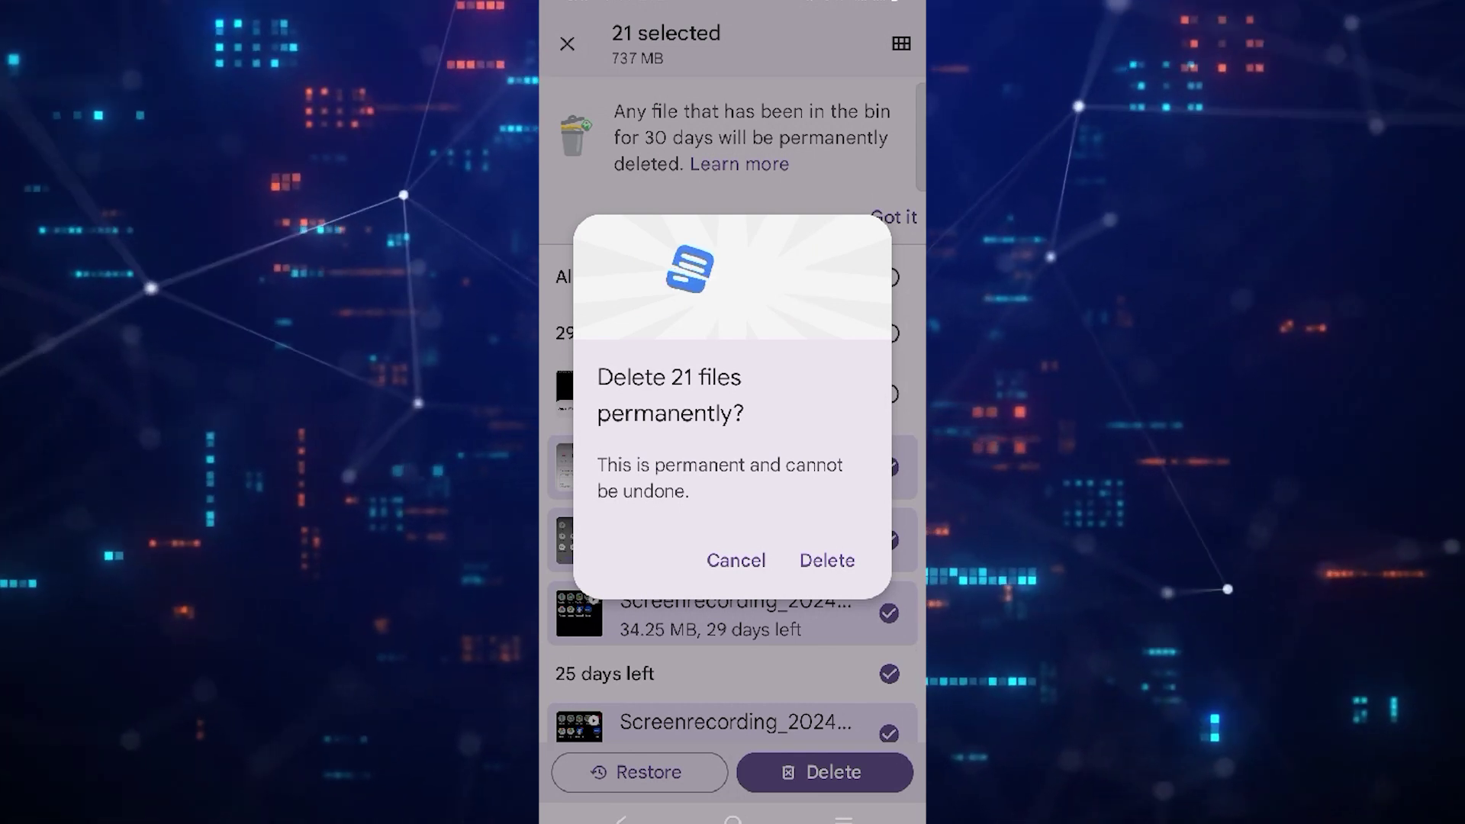
{"action": "left_click", "coordinate": [839, 564]}
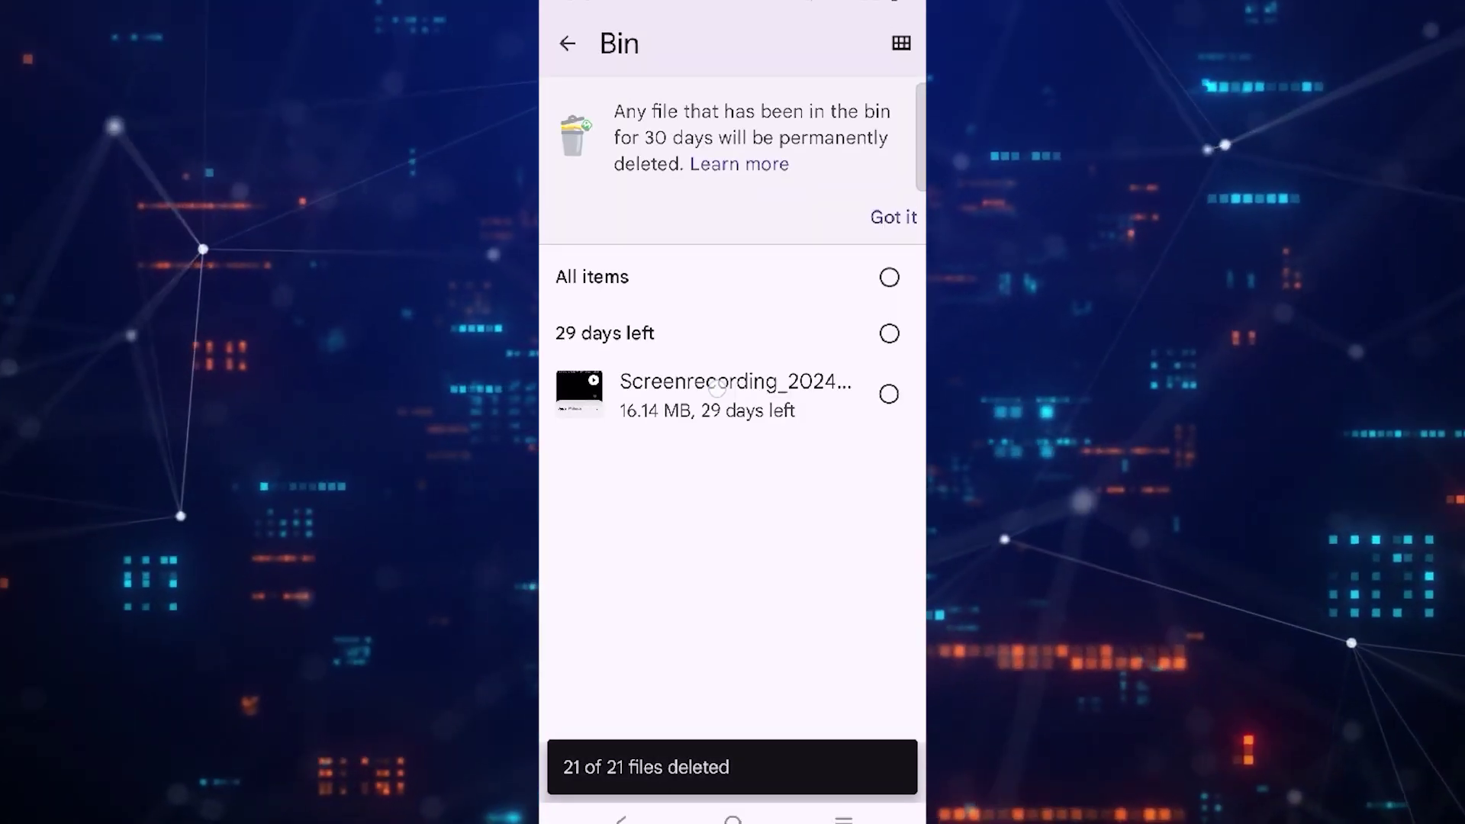
{"action": "left_click", "coordinate": [718, 390]}
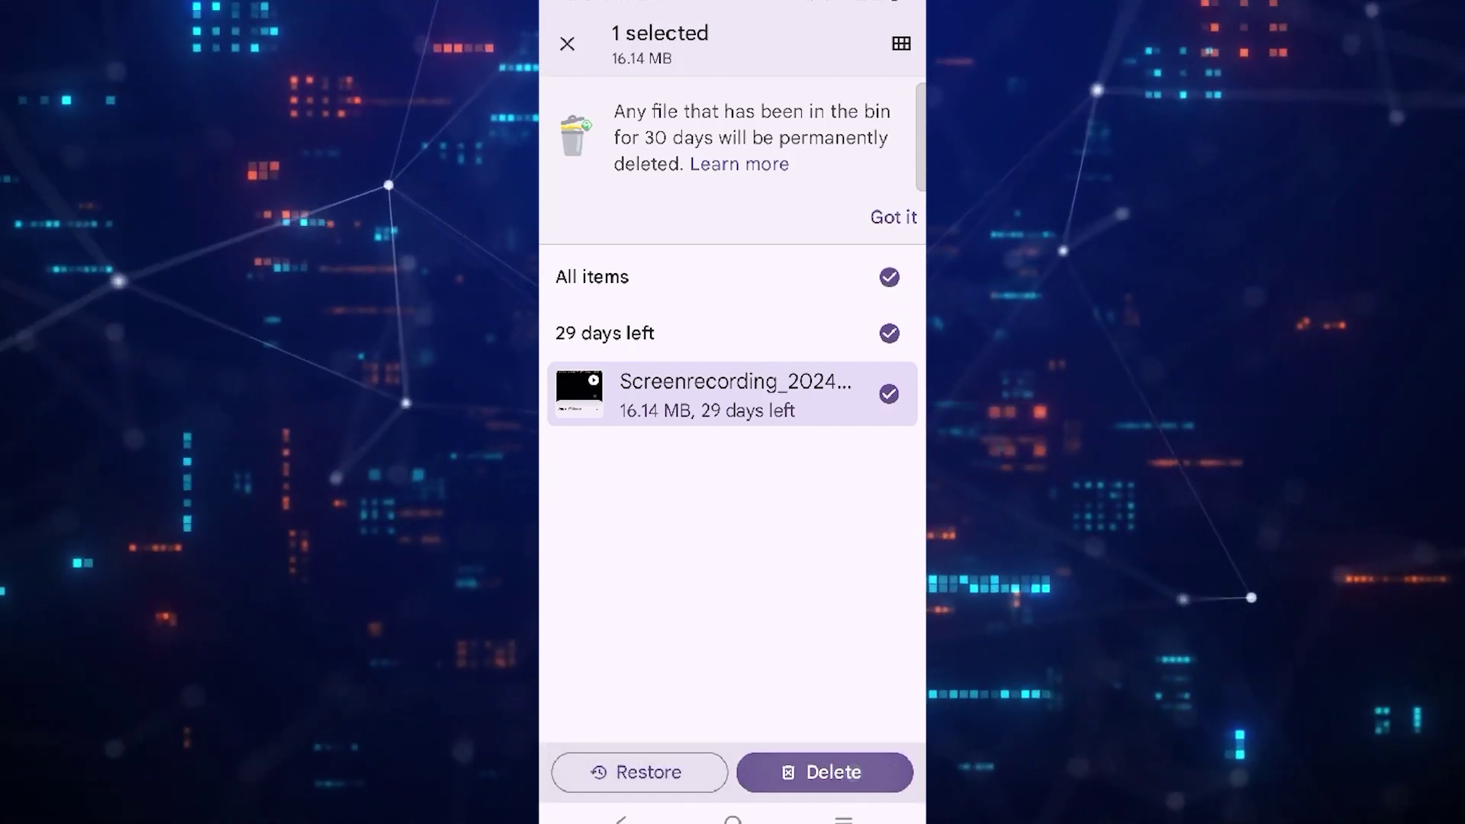
Start deleting the 16.14 MB recording, bringing up the permanent-deletion confirmation
{"action": "left_click", "coordinate": [825, 771]}
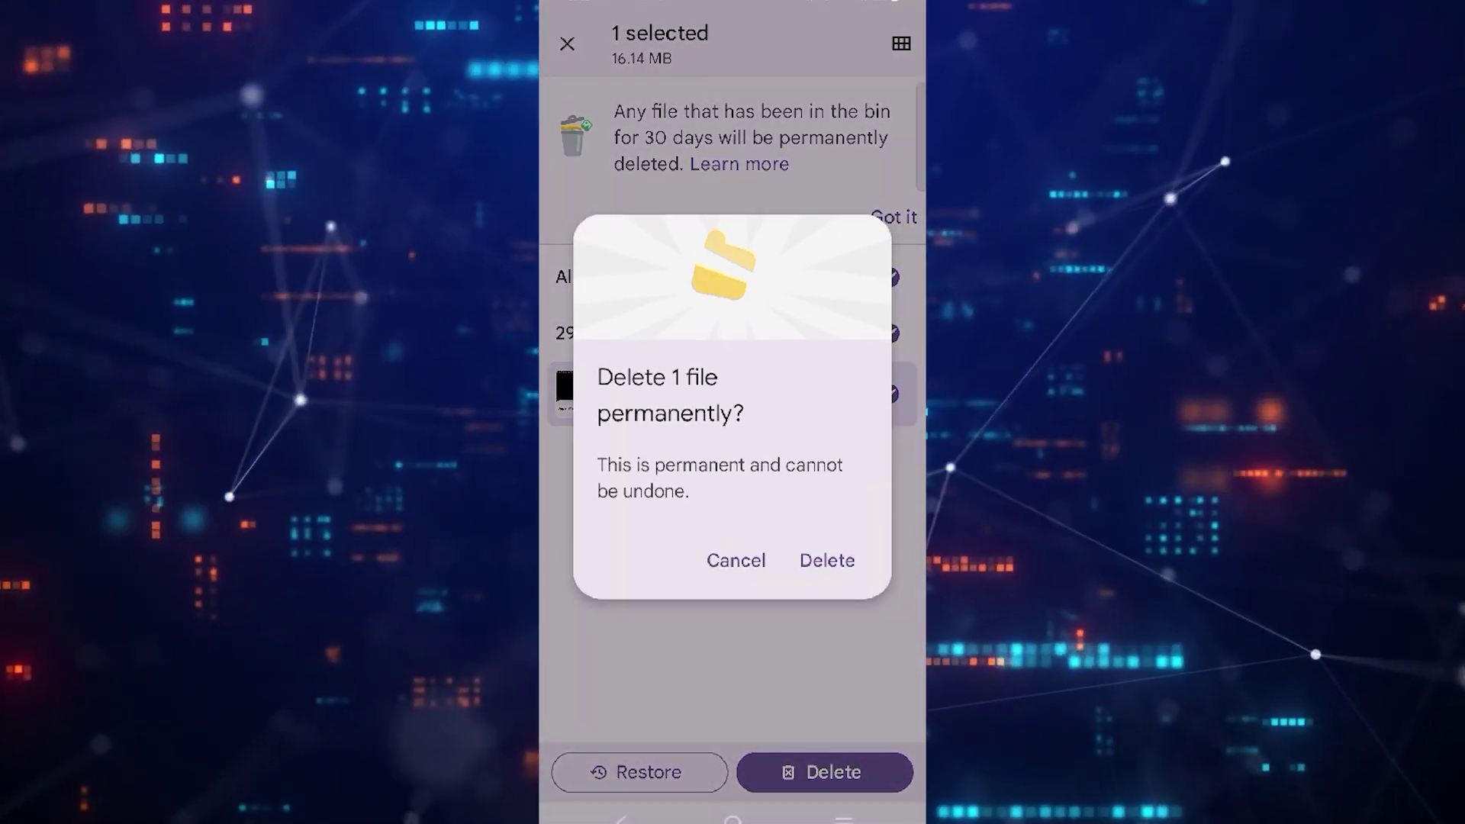